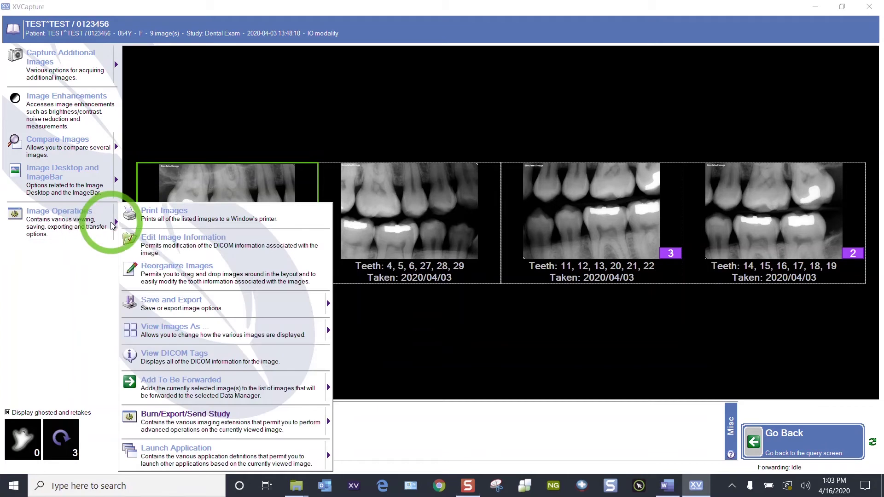
# Step: Open the print settings for the exam images, review the available layout formats, and leave without printing
pyautogui.click(162, 214)
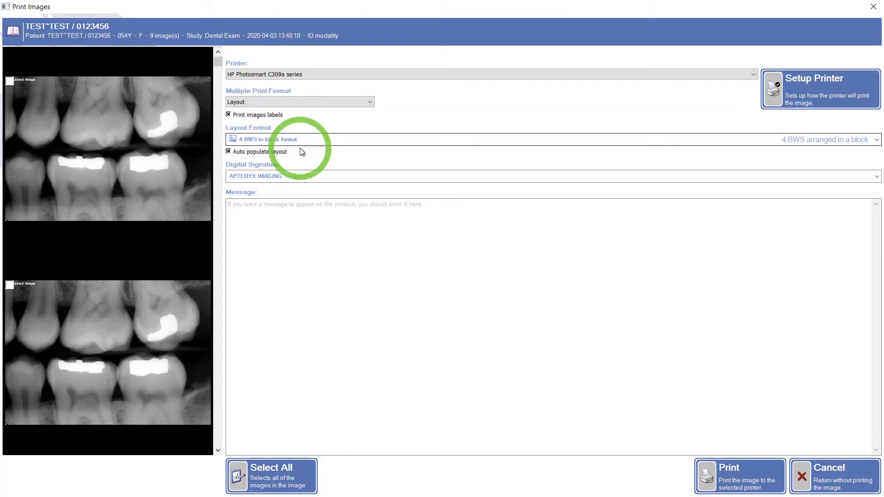
pyautogui.click(315, 141)
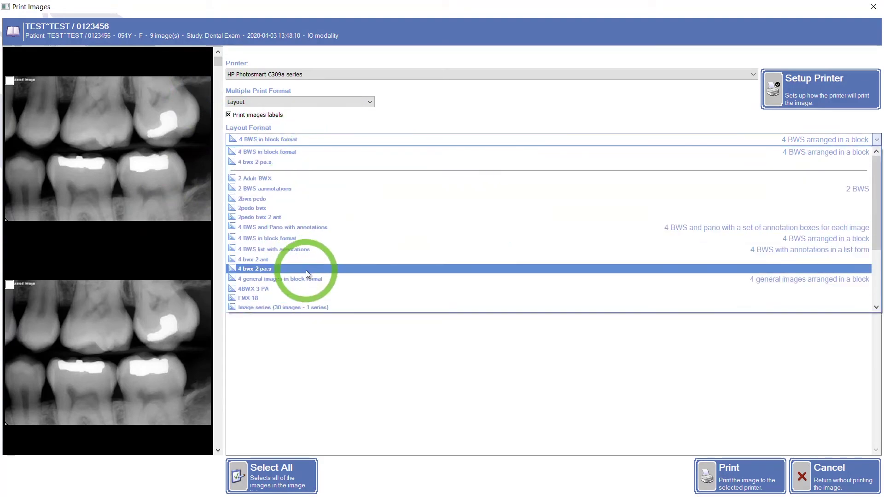
pyautogui.scroll(-3, 307, 273)
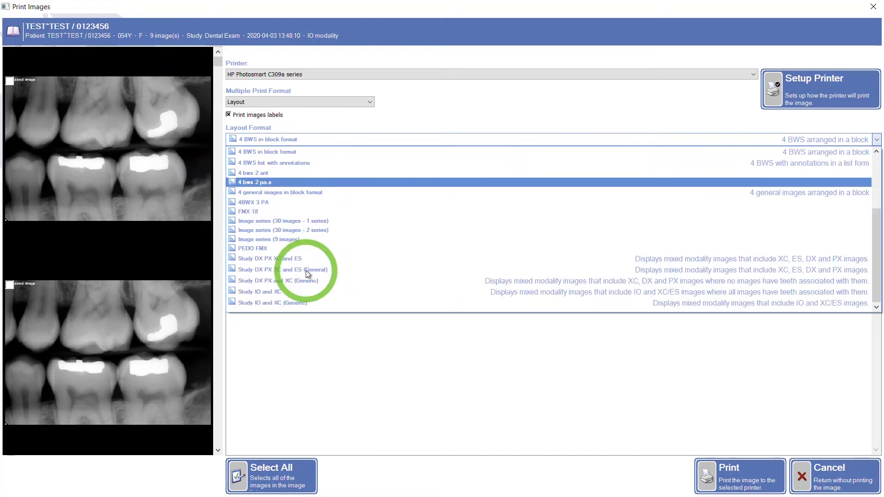
pyautogui.scroll(3, 308, 273)
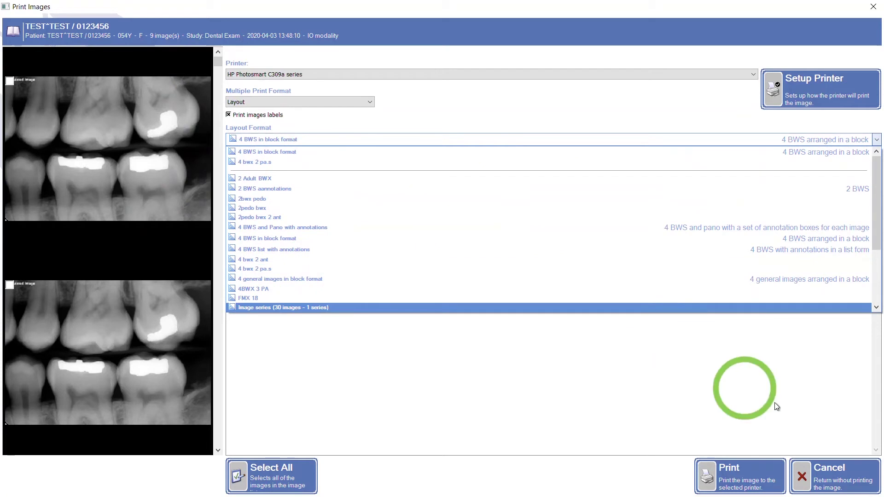
pyautogui.click(829, 469)
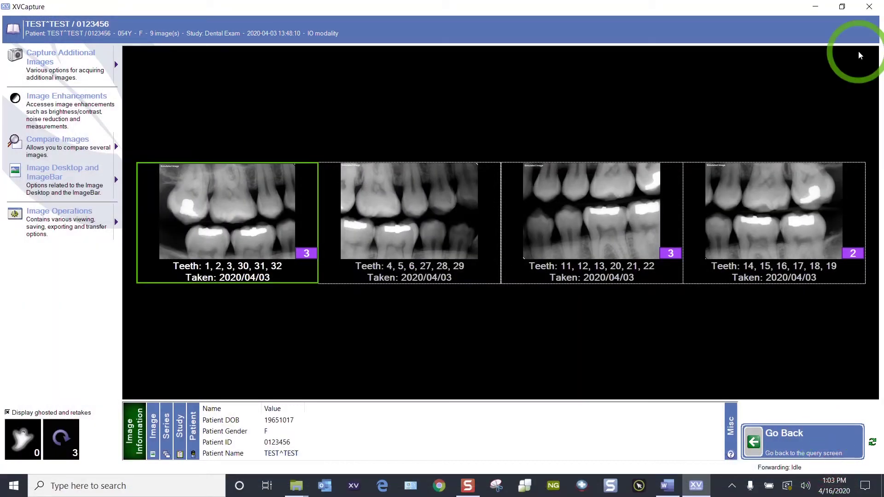
# Step: Close XVCapture and open the file location of its desktop shortcut in a maximized window
pyautogui.click(869, 7)
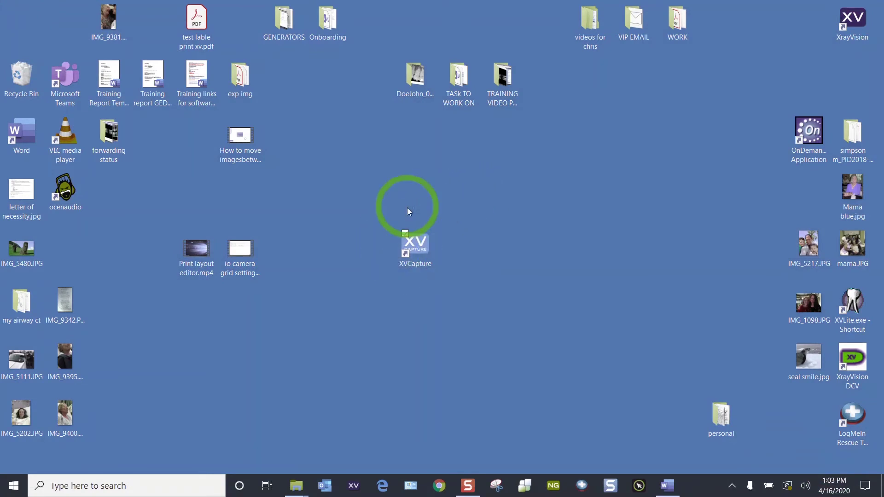
pyautogui.rightClick(411, 250)
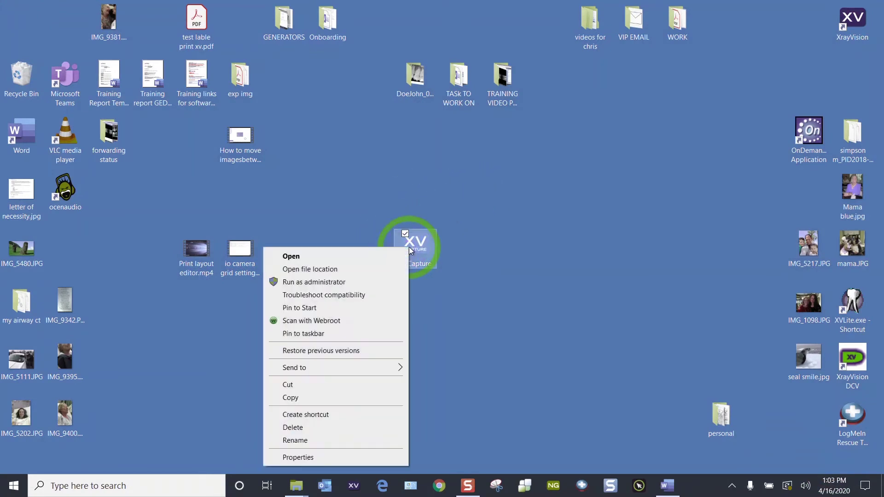
pyautogui.click(307, 272)
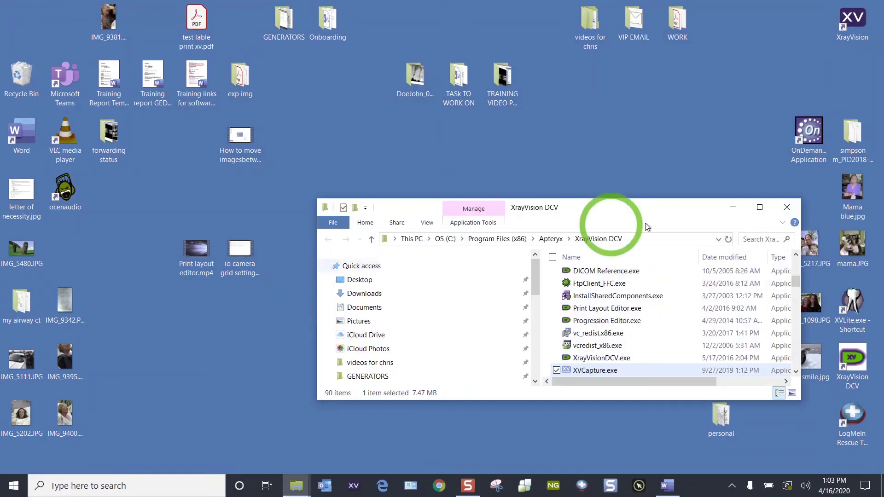
pyautogui.click(761, 208)
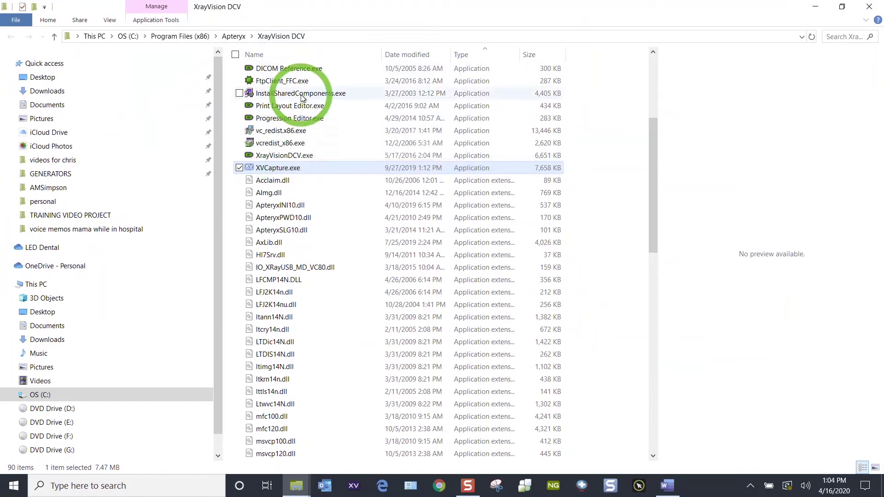
# Step: Launch Print Layout Editor.exe from the XrayVision DCV program folder
pyautogui.scroll(5, 300, 95)
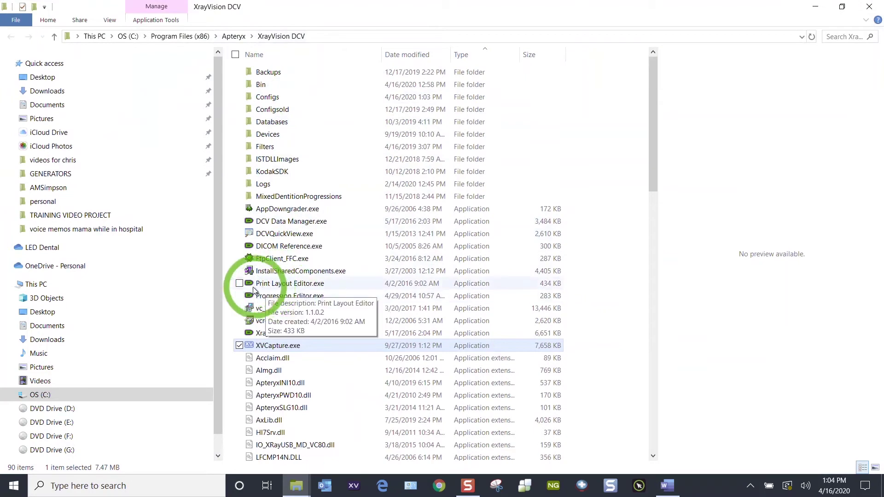
pyautogui.click(274, 286)
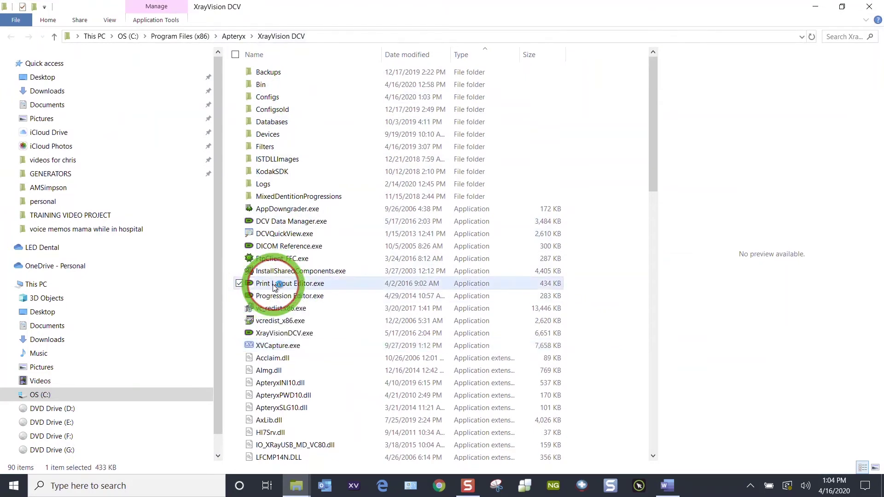
pyautogui.doubleClick(275, 286)
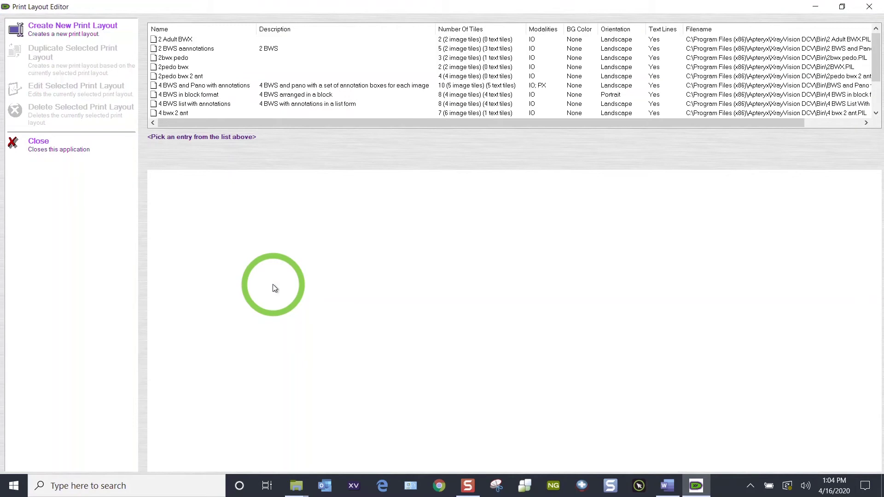
# Step: Preview the 2pedo bwx 2 ant and PEDO FMX print layouts to compare their tile arrangements
pyautogui.moveTo(875, 57)
pyautogui.mouseDown()
pyautogui.moveTo(876, 90)
pyautogui.moveTo(878, 47)
pyautogui.mouseUp()
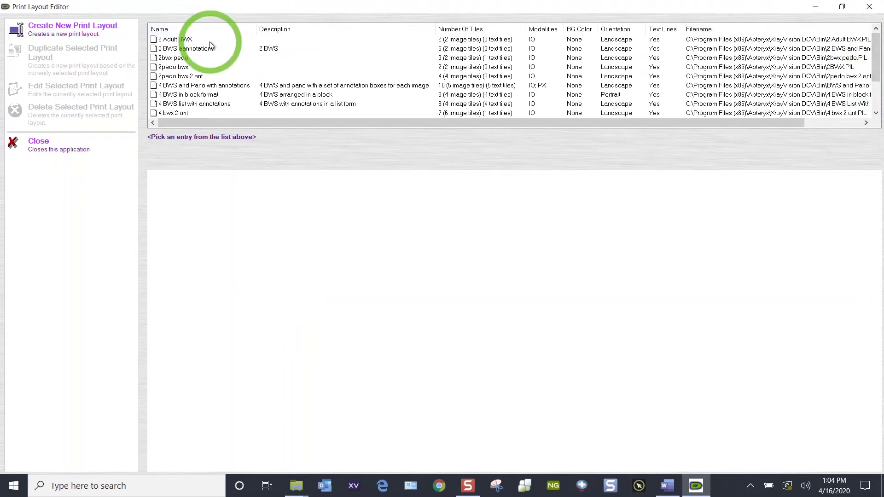
pyautogui.click(182, 76)
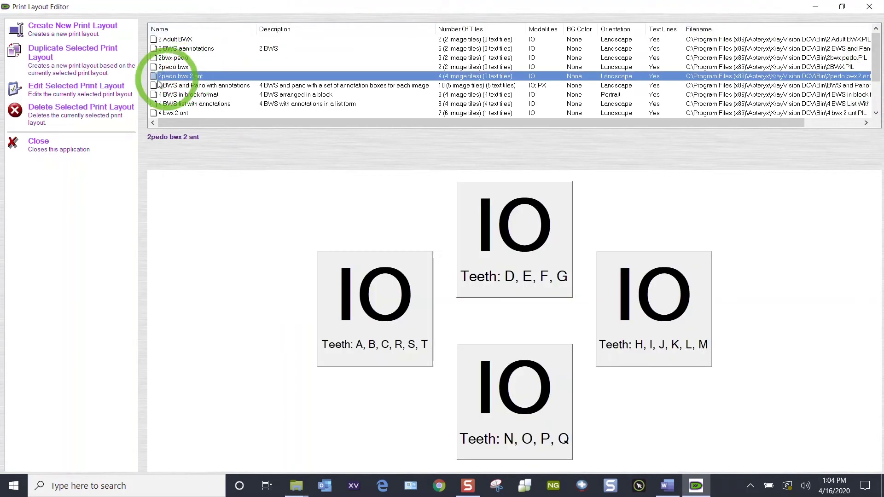
pyautogui.scroll(-2, 221, 73)
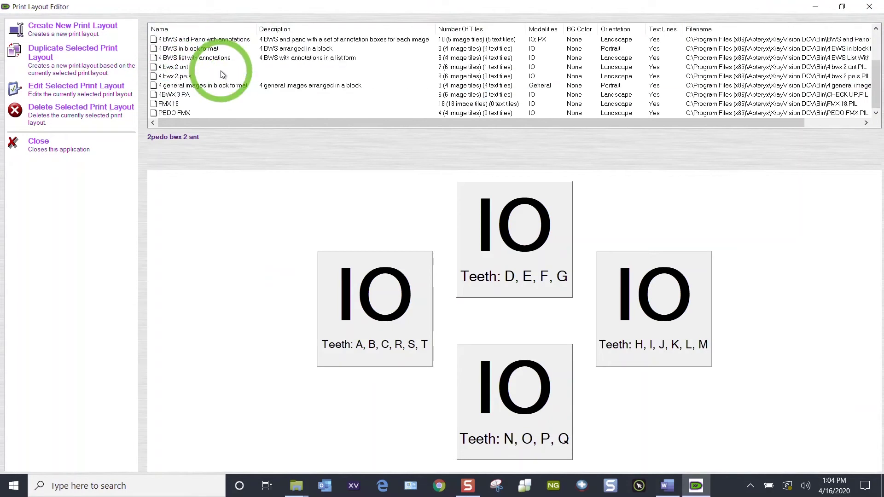
pyautogui.click(180, 114)
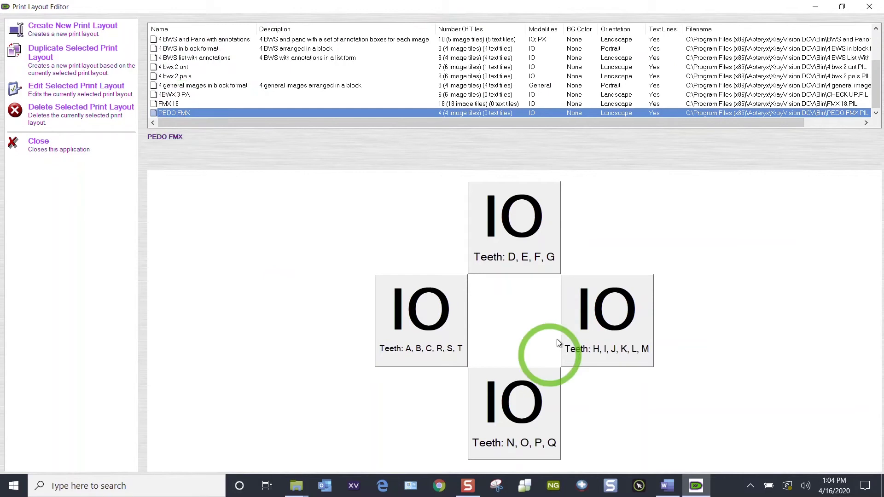
pyautogui.scroll(2, 205, 70)
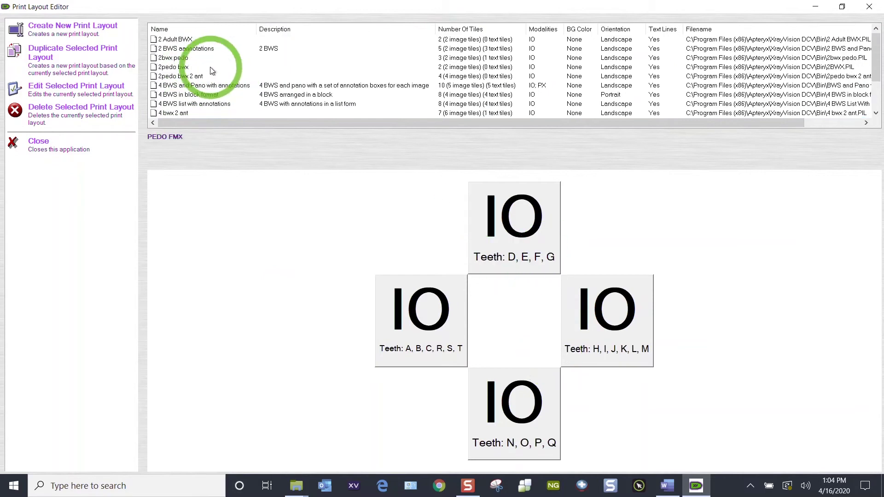
# Step: Delete the 2pedo bwx 2 ant print layout
pyautogui.click(184, 77)
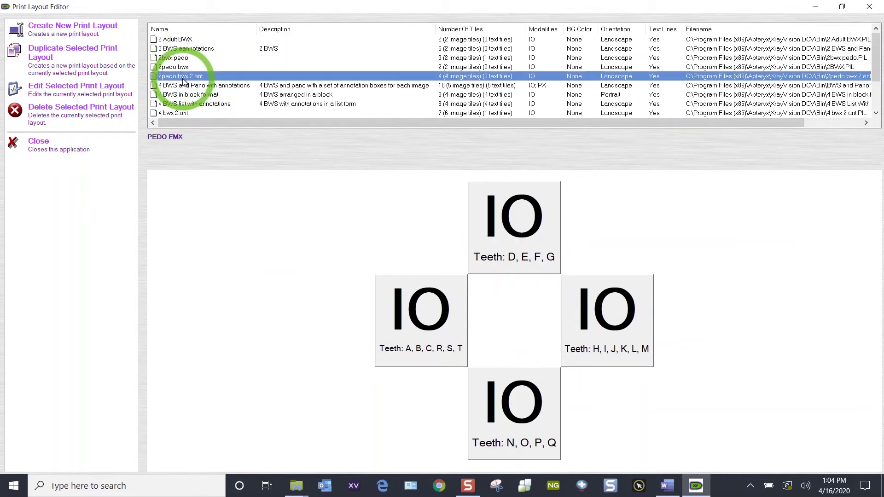
pyautogui.click(81, 114)
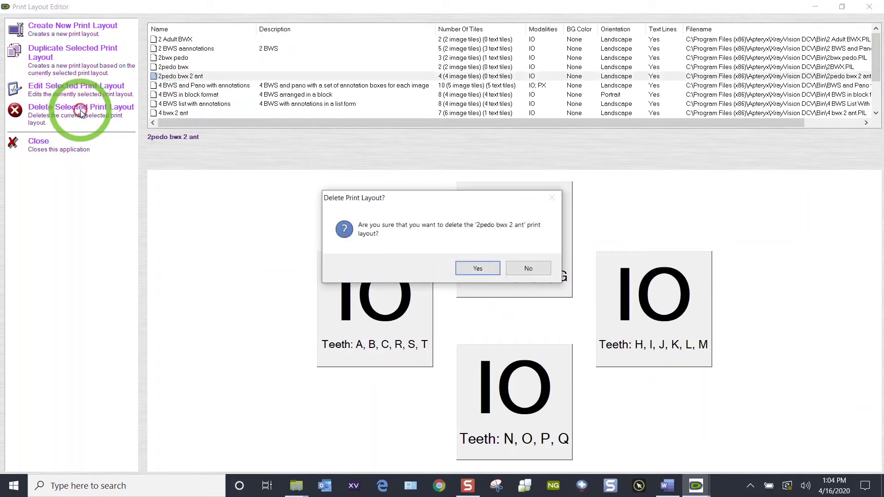
pyautogui.click(478, 266)
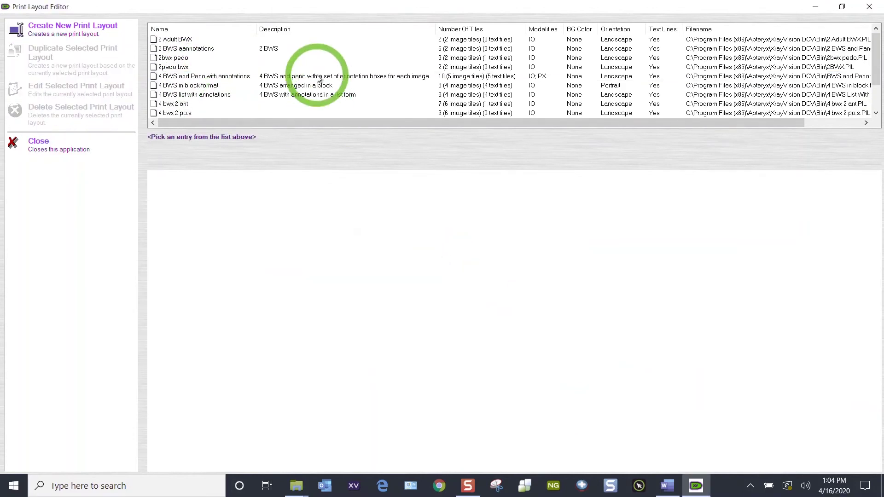
# Step: Duplicate the 2 Adult BWX print layout and name the copy 2 Adult BWX 2 ANT PA
pyautogui.click(187, 41)
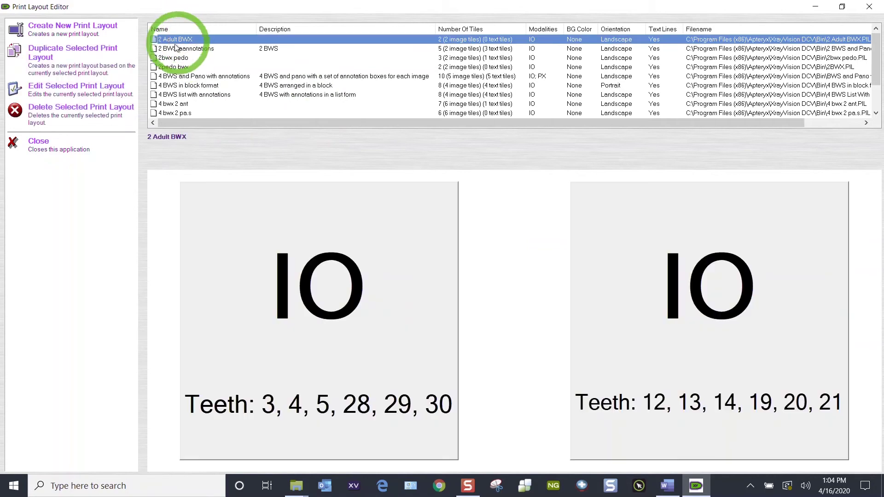
pyautogui.click(51, 56)
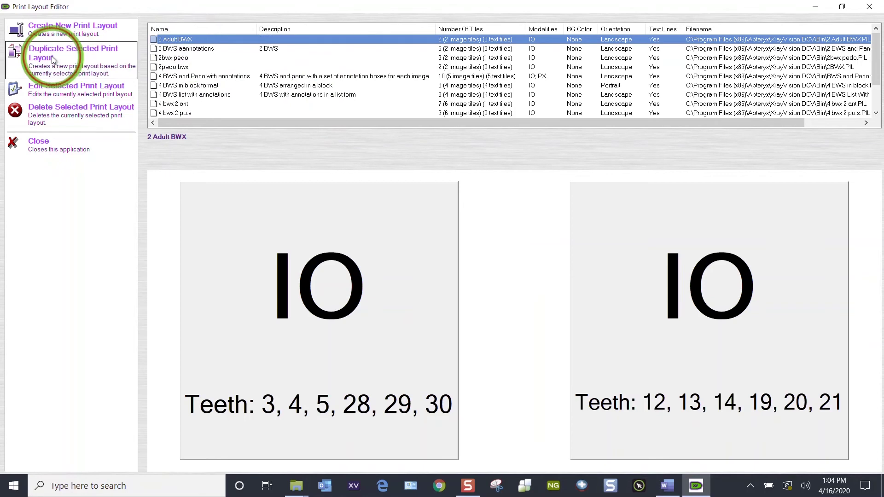
pyautogui.click(203, 30)
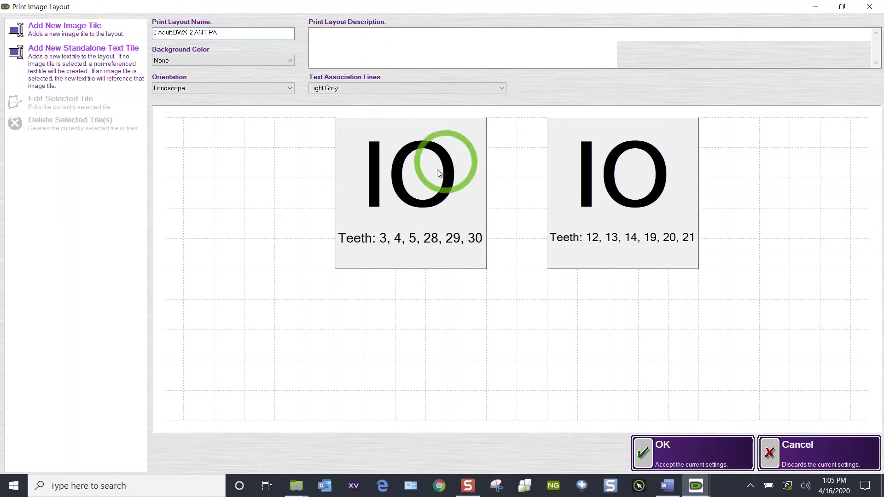
# Step: Start a new image tile with IO modality and assign teeth 7, 8, 9 and 10 to it
pyautogui.click(81, 32)
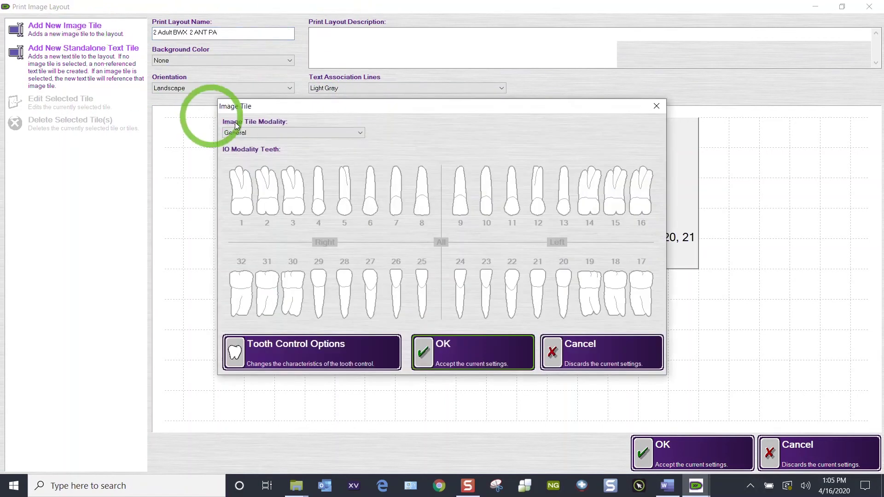
pyautogui.click(291, 134)
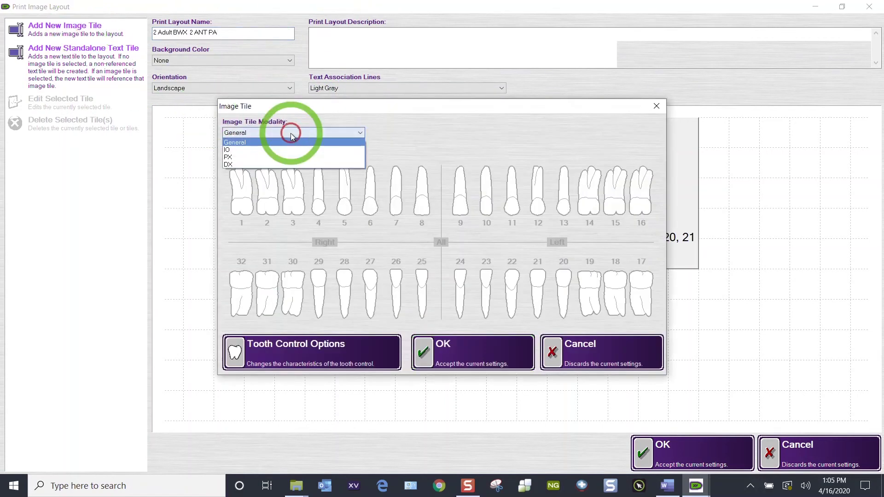
pyautogui.click(251, 149)
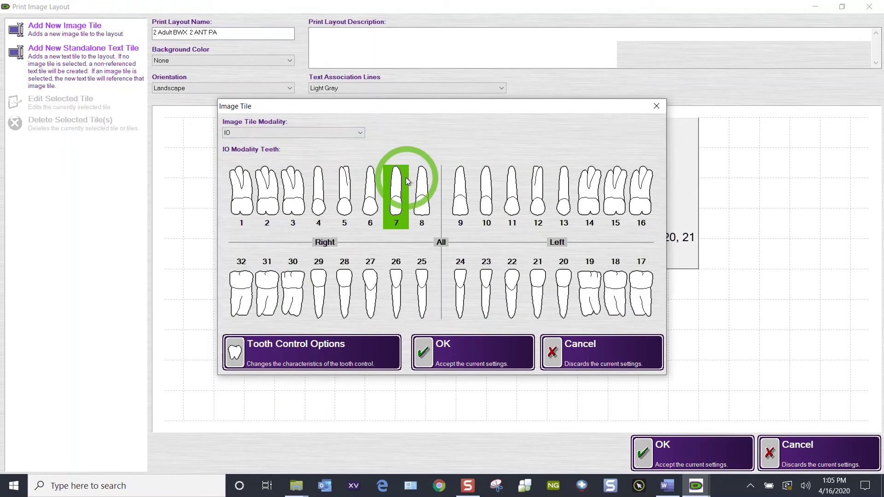
pyautogui.click(397, 206)
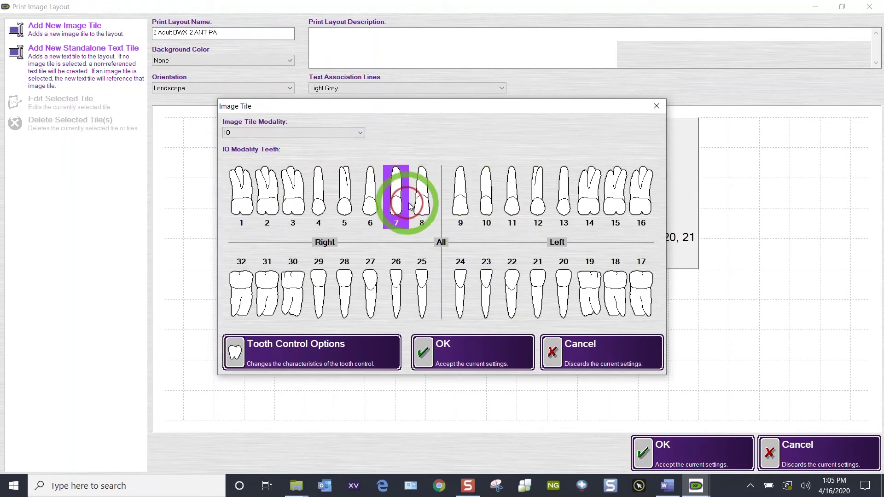
pyautogui.moveTo(397, 206); pyautogui.dragTo(482, 206)
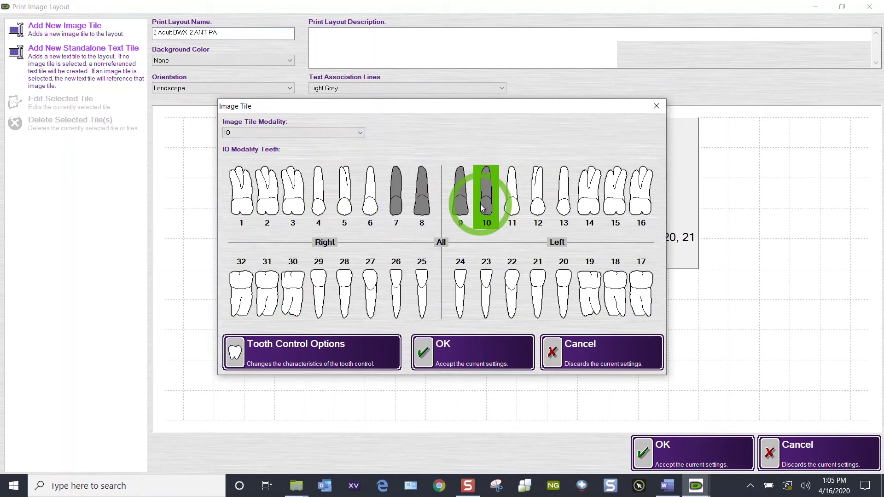
# Step: Switch the tooth chart to Deciduous Tooth Control, then return it to Adult Tooth Control
pyautogui.click(325, 349)
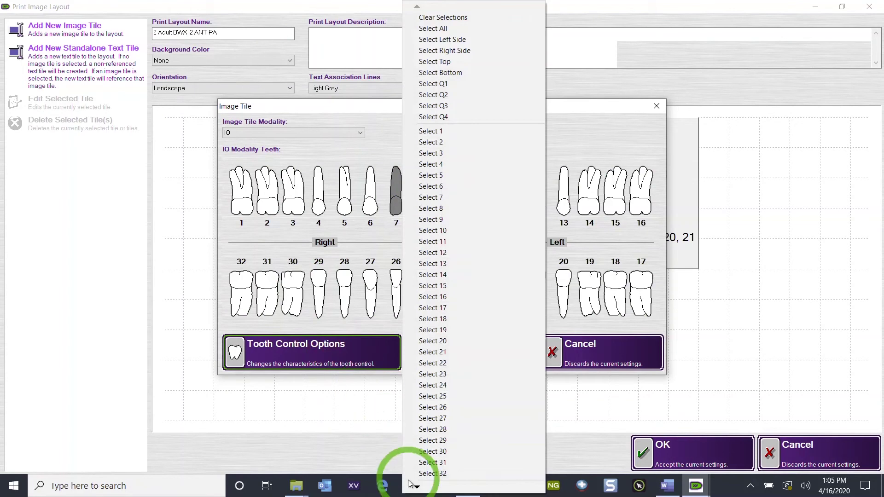
pyautogui.moveTo(416, 488)
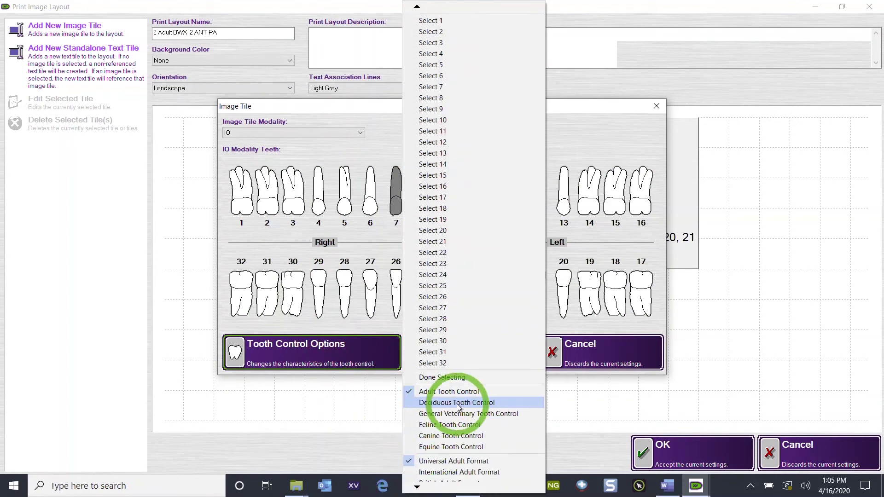
pyautogui.click(472, 377)
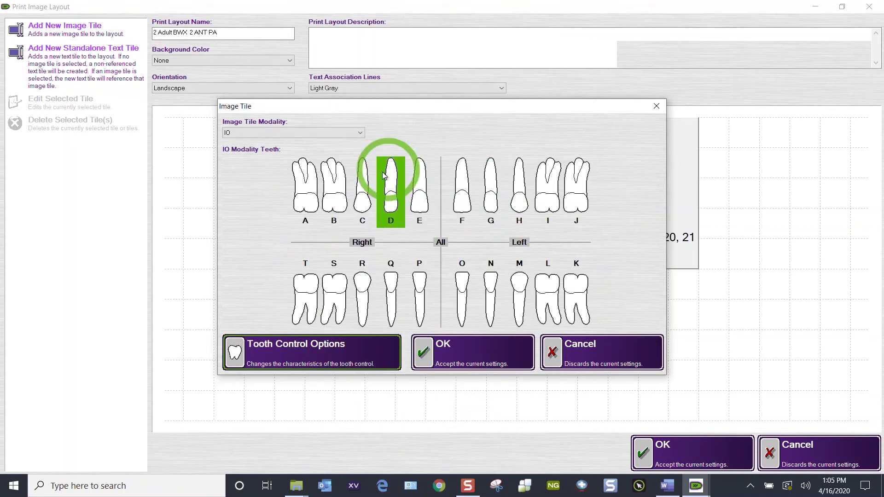
pyautogui.click(308, 348)
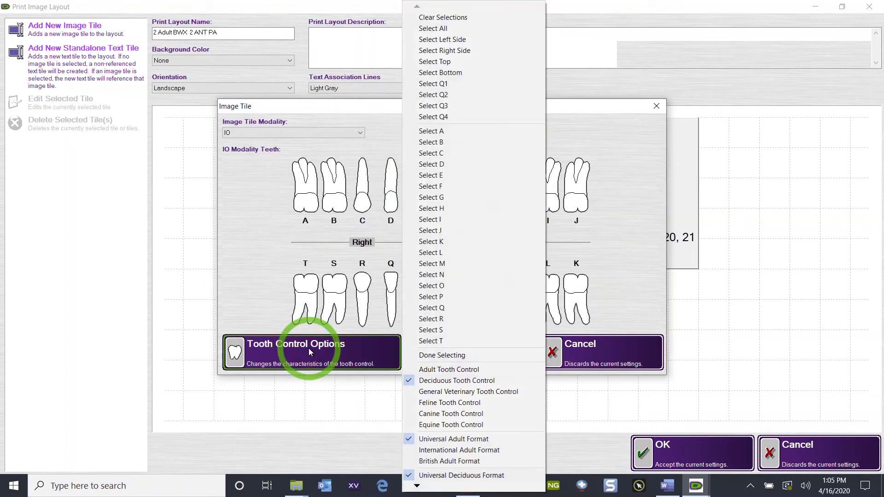
pyautogui.moveTo(310, 351); pyautogui.dragTo(448, 374)
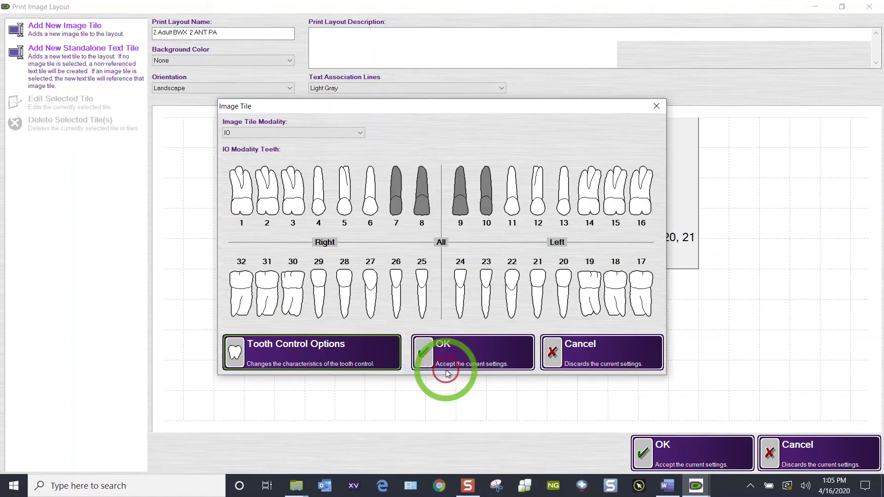
# Step: Accept the new IO tile for teeth 7, 8, 9 and 10 and place it between the two bitewing tiles along the layout's upper edge
pyautogui.click(461, 352)
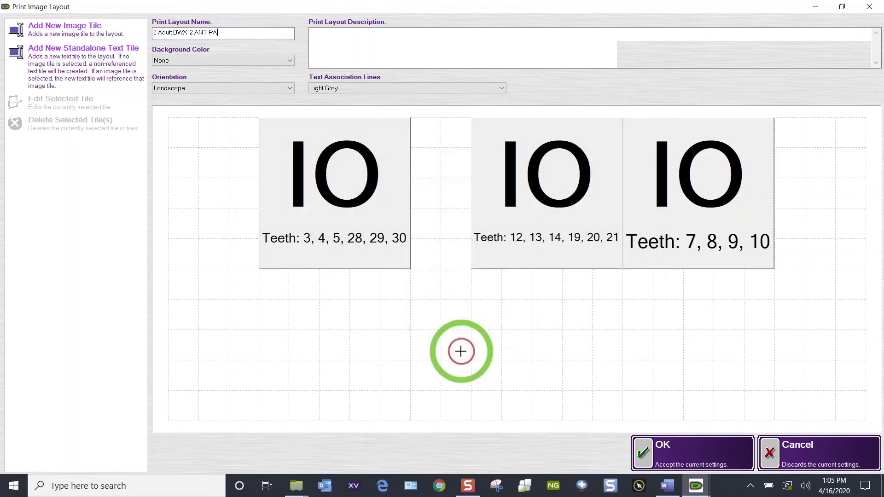
pyautogui.click(707, 189)
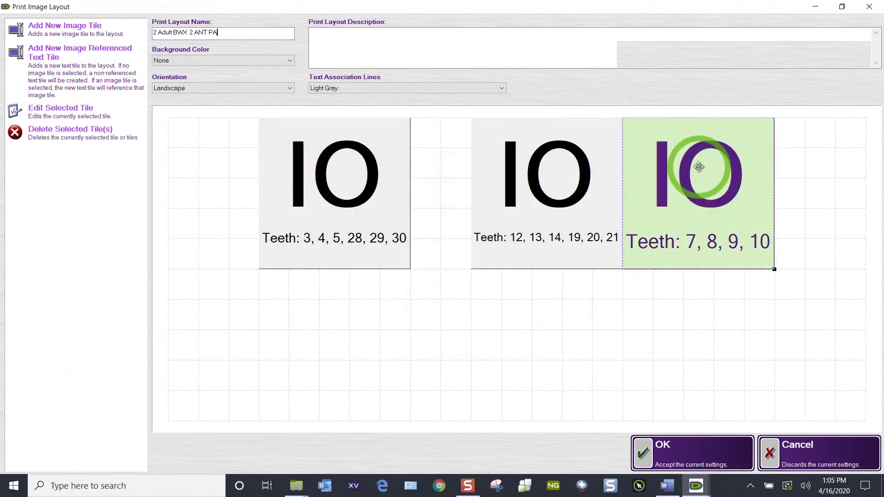
pyautogui.moveTo(699, 167); pyautogui.dragTo(492, 105)
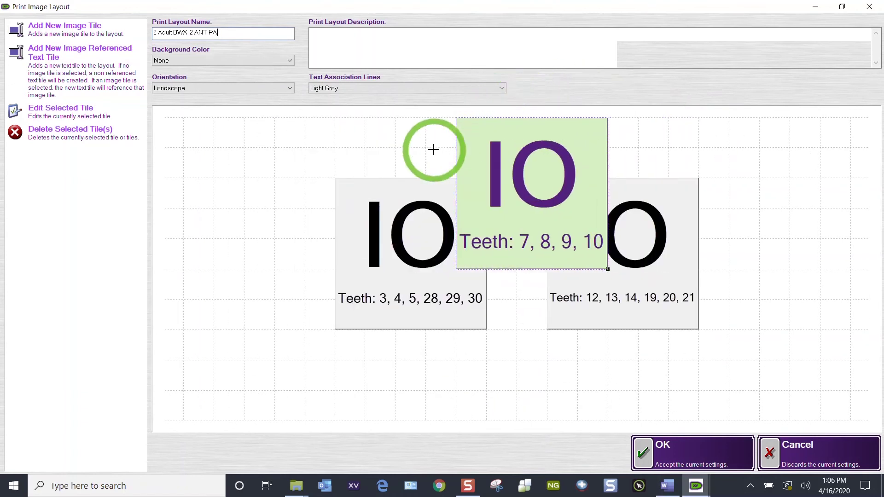
# Step: Move the two bitewing tiles lower and outward so they flank the tile for teeth 7, 8, 9 and 10 without overlapping it
pyautogui.click(416, 231)
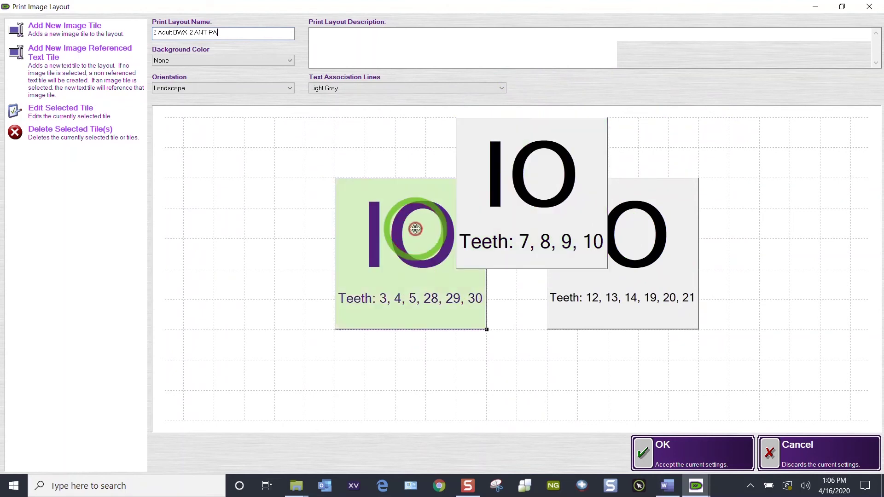
pyautogui.moveTo(415, 231); pyautogui.dragTo(285, 282)
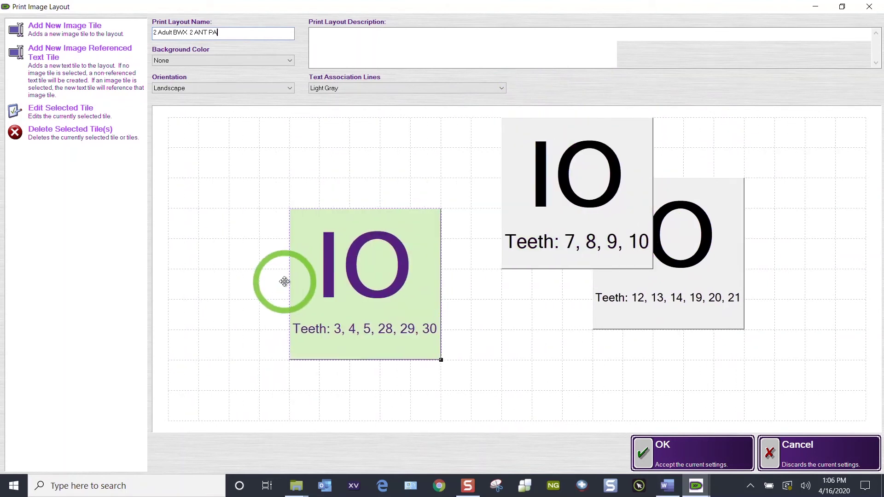
pyautogui.click(691, 241)
pyautogui.moveTo(695, 241); pyautogui.dragTo(783, 283)
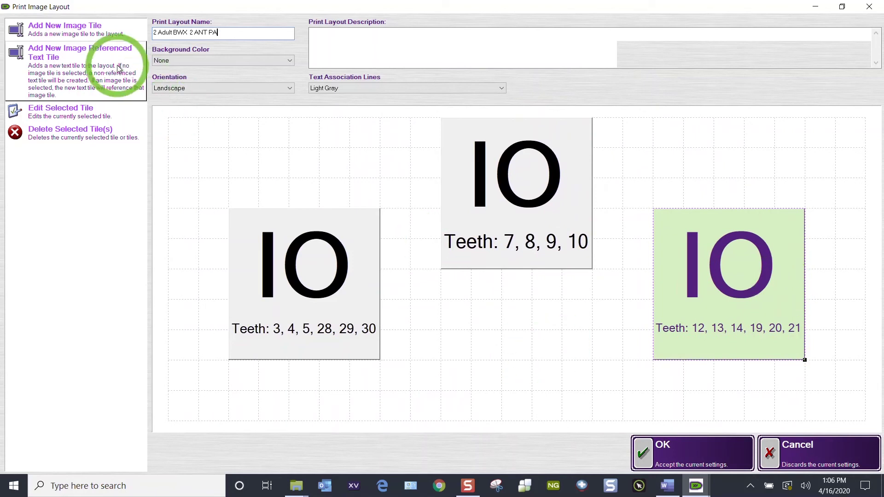
# Step: Add an IO image tile for teeth 23, 24, 25 and 26 and place it directly below the tile for teeth 7, 8, 9 and 10
pyautogui.click(46, 39)
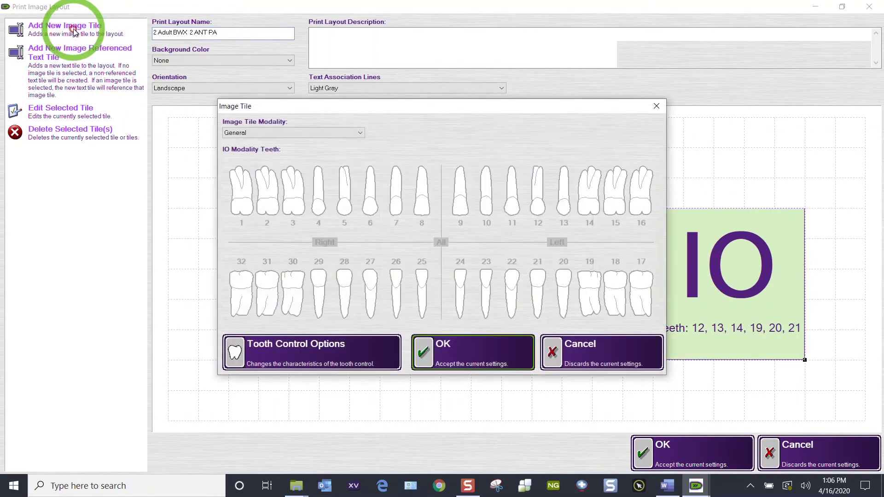
pyautogui.click(359, 133)
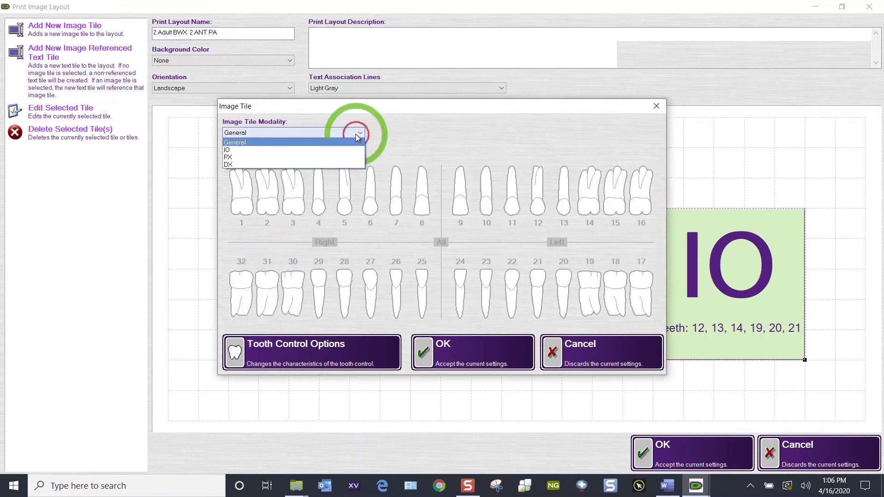
pyautogui.click(316, 149)
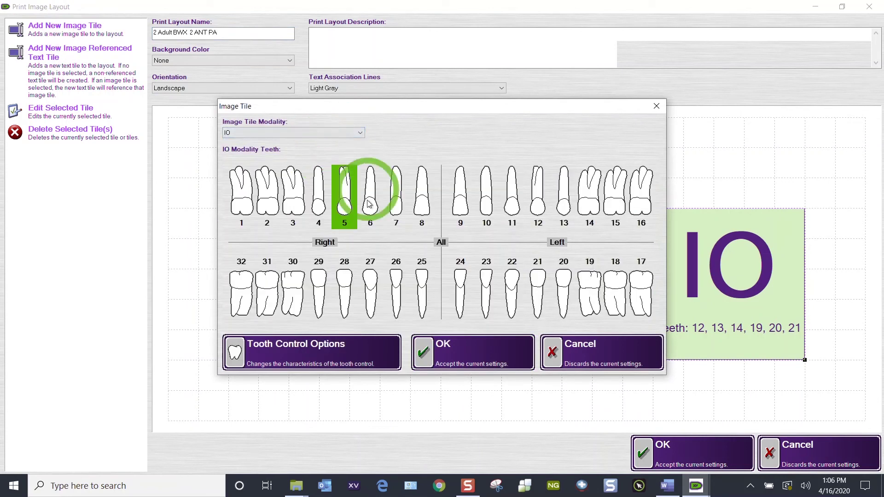
pyautogui.moveTo(399, 275); pyautogui.dragTo(486, 282)
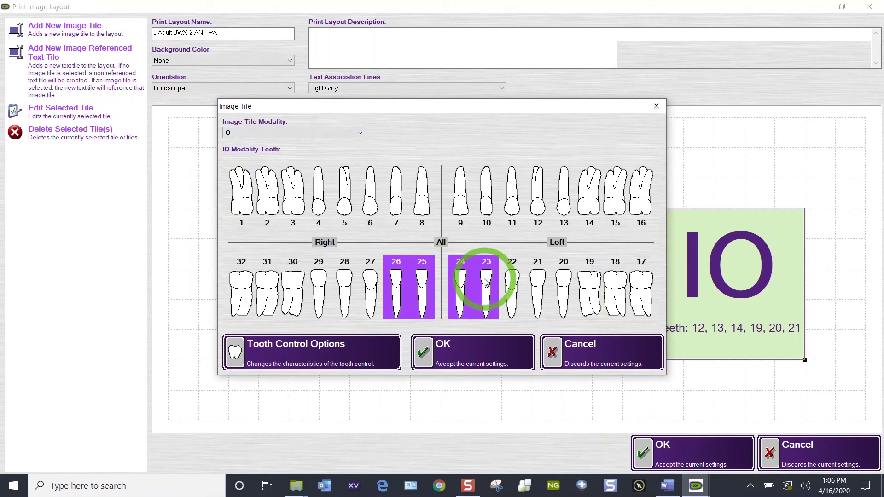
pyautogui.click(477, 341)
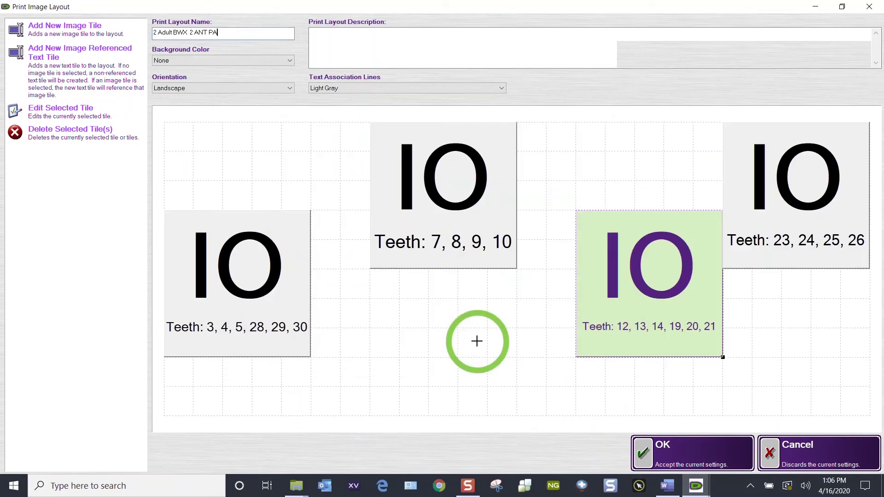
pyautogui.click(791, 178)
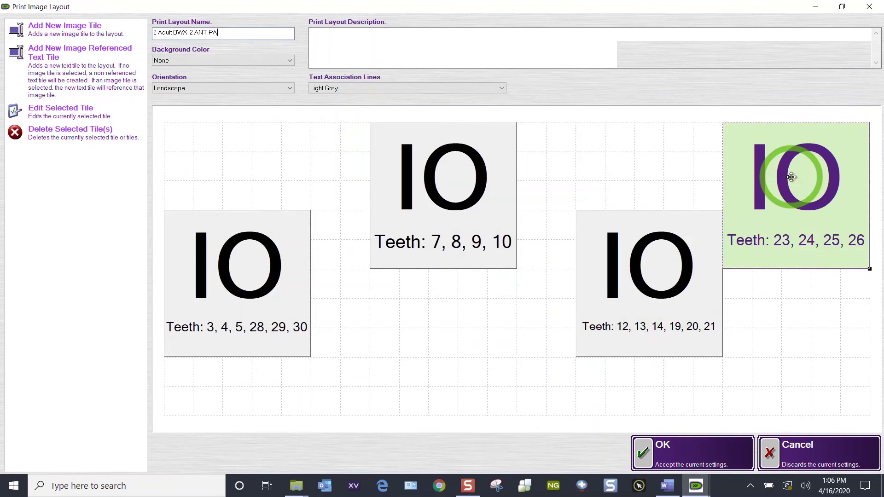
pyautogui.moveTo(791, 177); pyautogui.dragTo(469, 331)
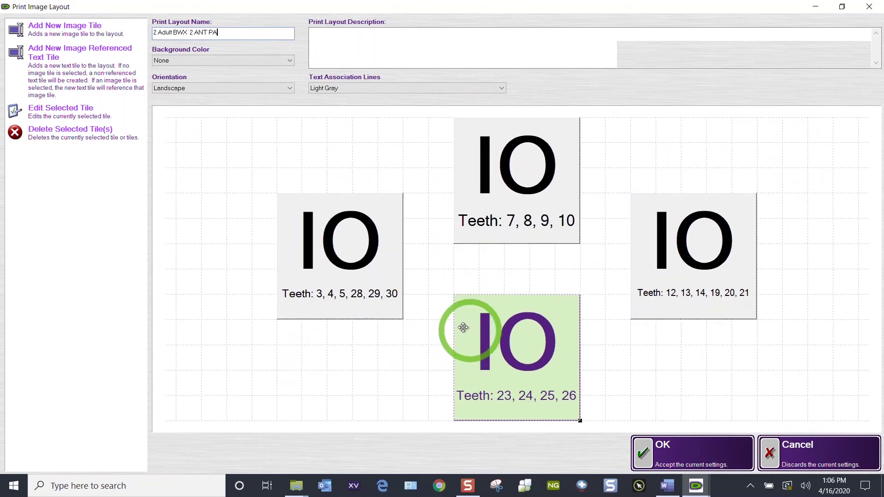
# Step: Check the modality and tooth assignment of the right bitewing tile, leaving its settings unchanged
pyautogui.click(340, 261)
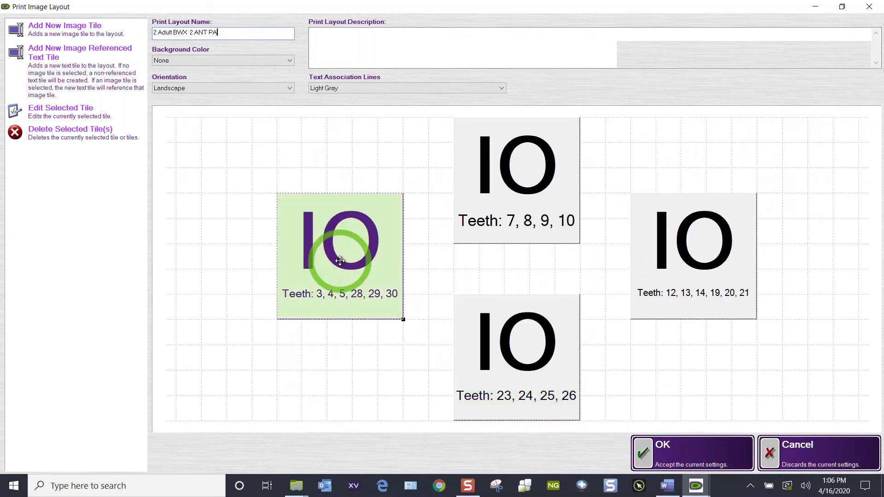
pyautogui.doubleClick(340, 260)
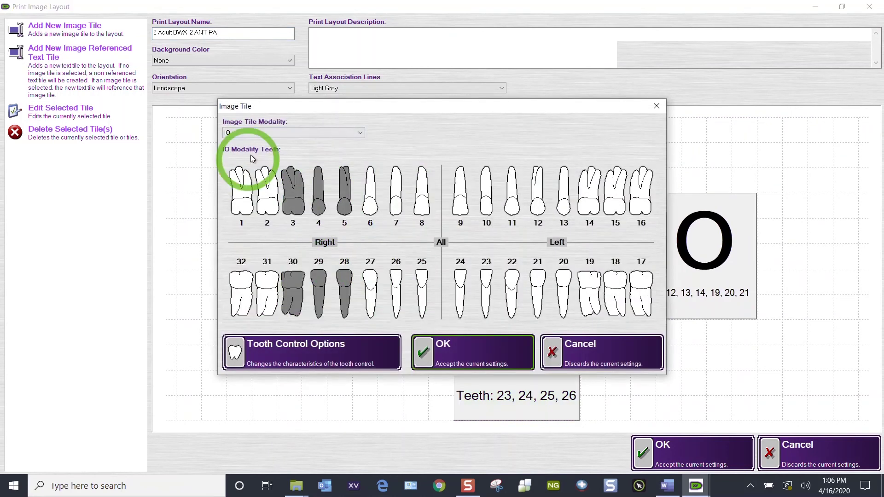
pyautogui.click(580, 353)
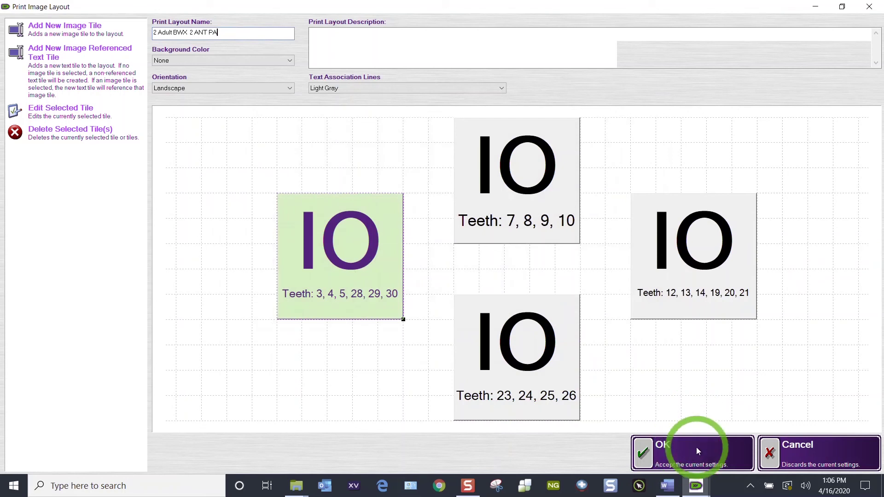
# Step: Save the 2 Adult BWX 2 ANT PA layout, and close Print Layout Editor and the XrayVision DCV folder window
pyautogui.click(684, 455)
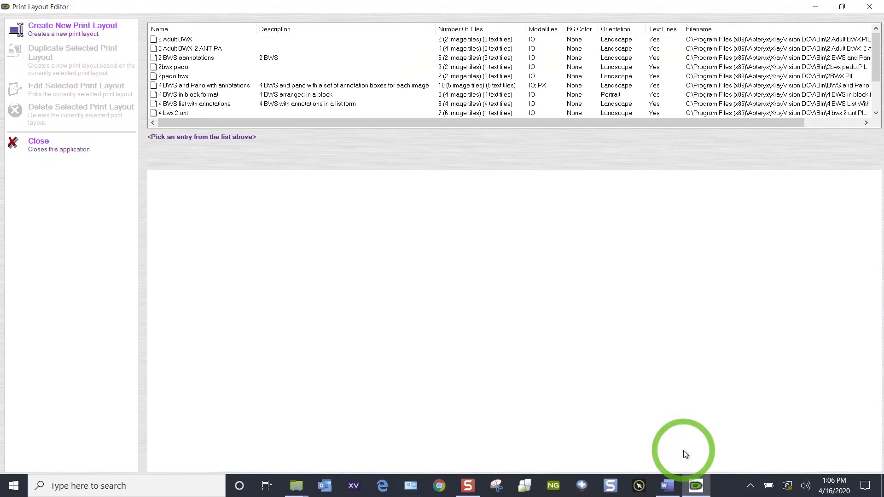
pyautogui.click(38, 149)
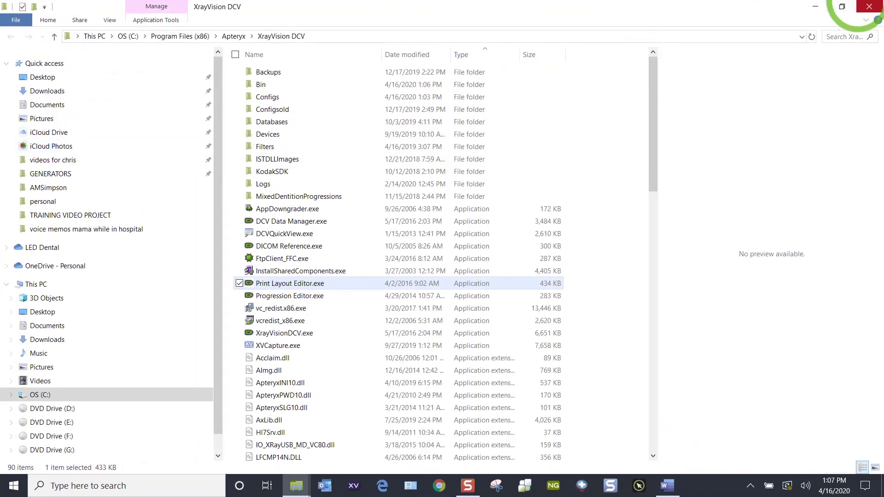
pyautogui.click(855, 11)
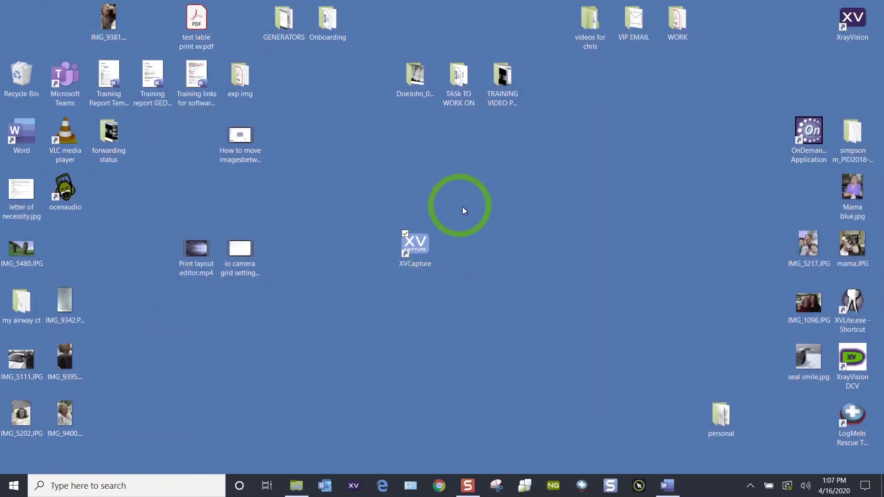
# Step: Switch to XVCapture and open the test patient's dental exam images for viewing
pyautogui.doubleClick(421, 245)
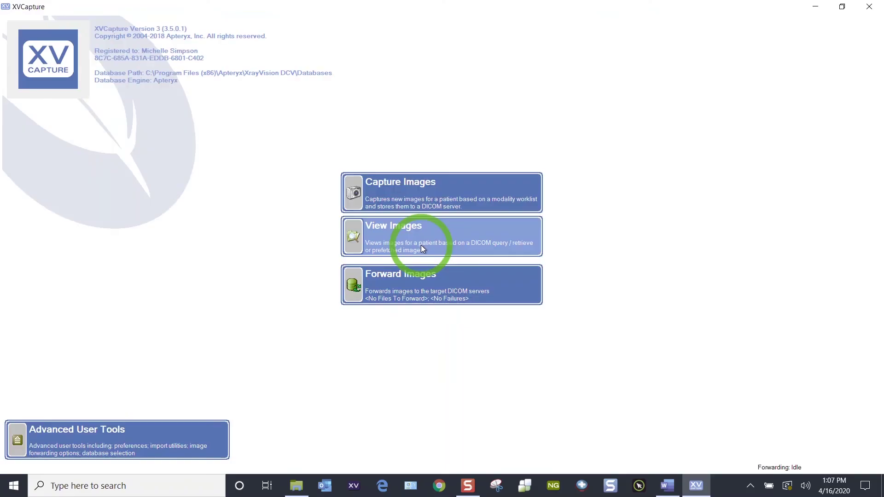
pyautogui.click(421, 246)
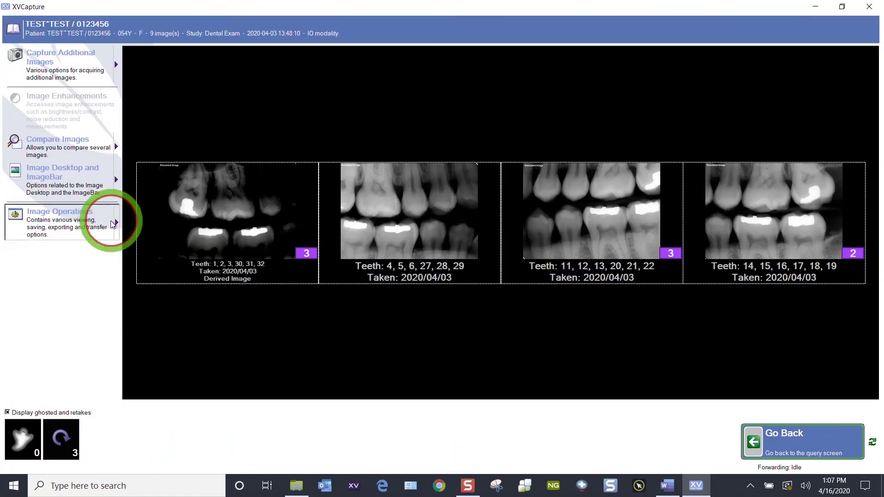
# Step: Start printing the exam's images and select 2 Adult BWX 2 ANT PA as the layout format
pyautogui.click(113, 224)
pyautogui.click(165, 213)
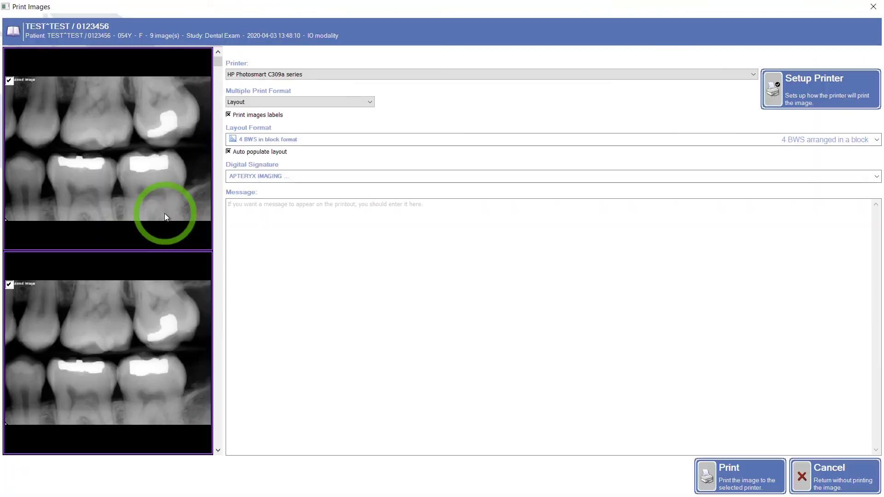
pyautogui.click(344, 140)
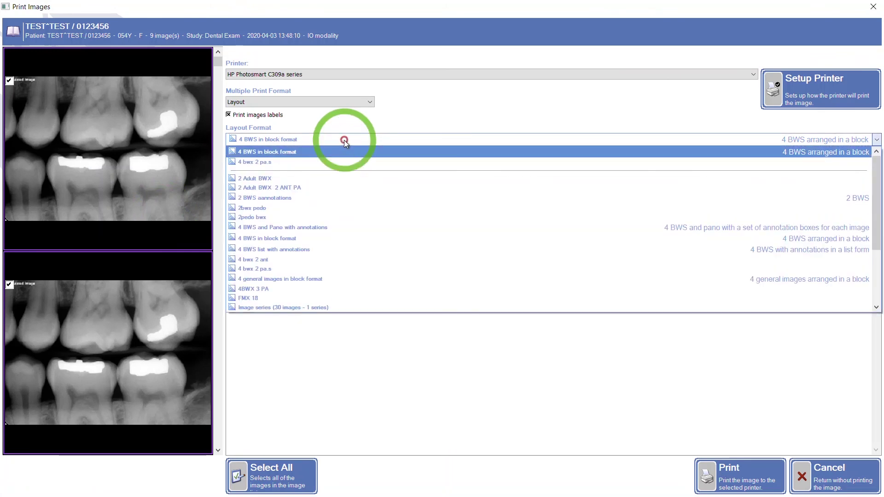
pyautogui.click(264, 188)
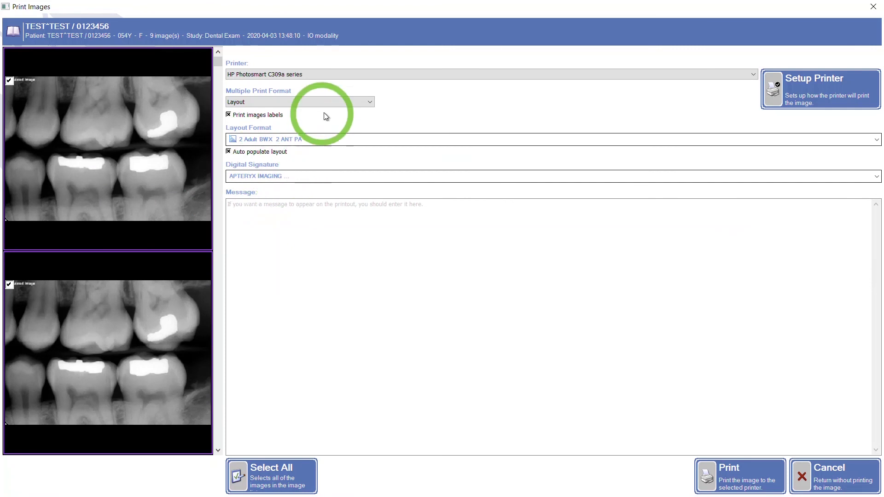
# Step: Review the available multiple print formats, digital signatures and printers without changing the current selections
pyautogui.click(368, 103)
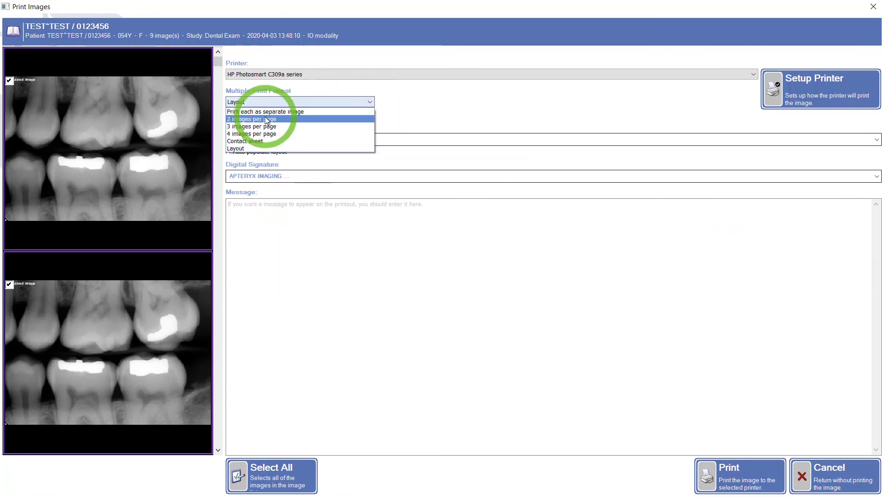
pyautogui.click(406, 96)
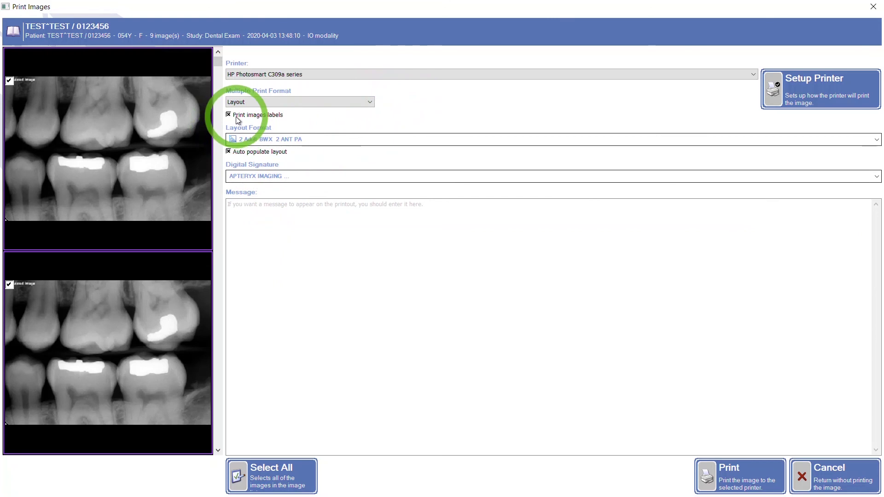
pyautogui.click(285, 176)
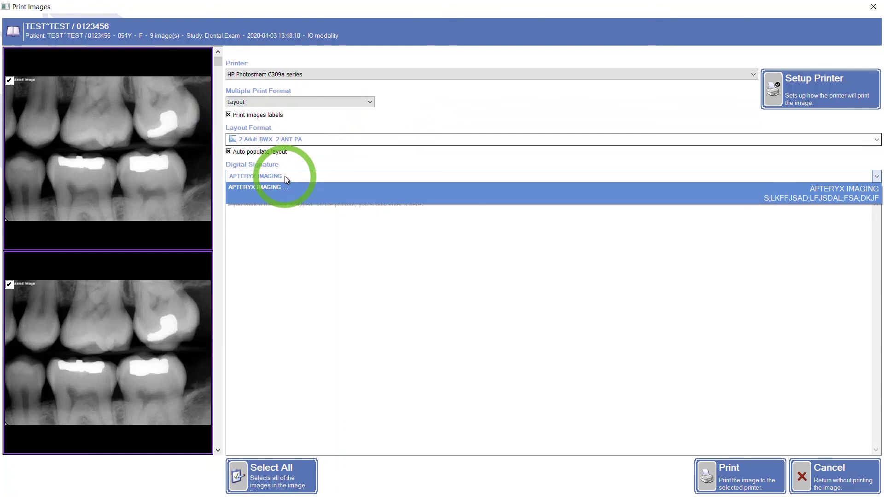
pyautogui.click(285, 176)
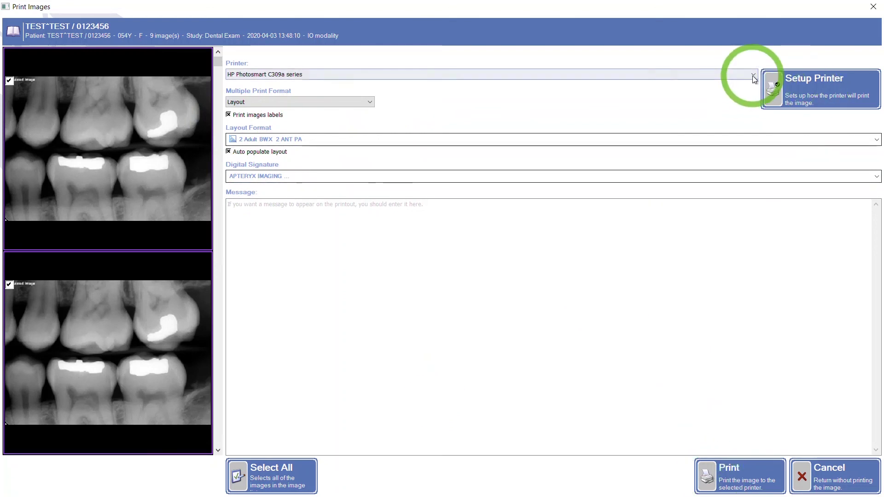
pyautogui.click(753, 76)
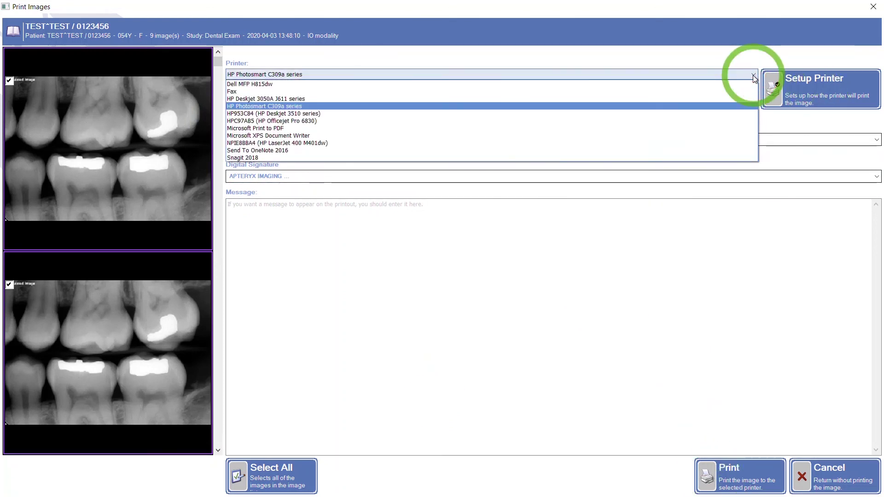
pyautogui.click(754, 76)
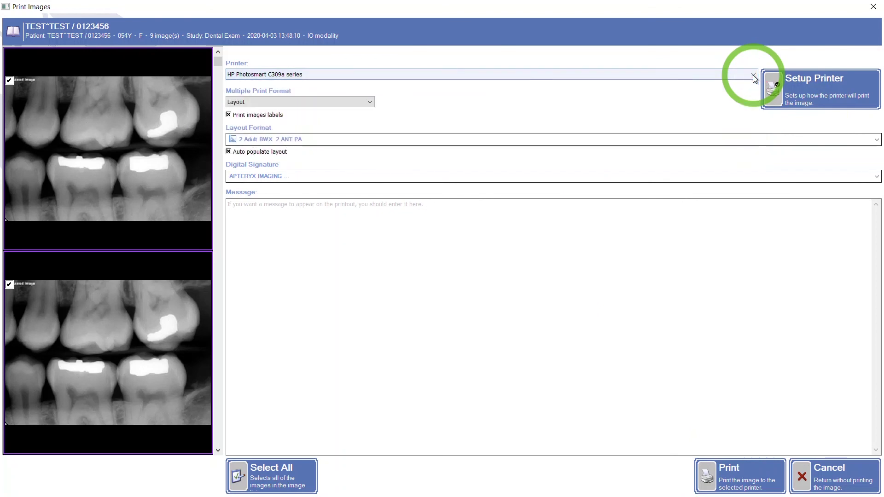